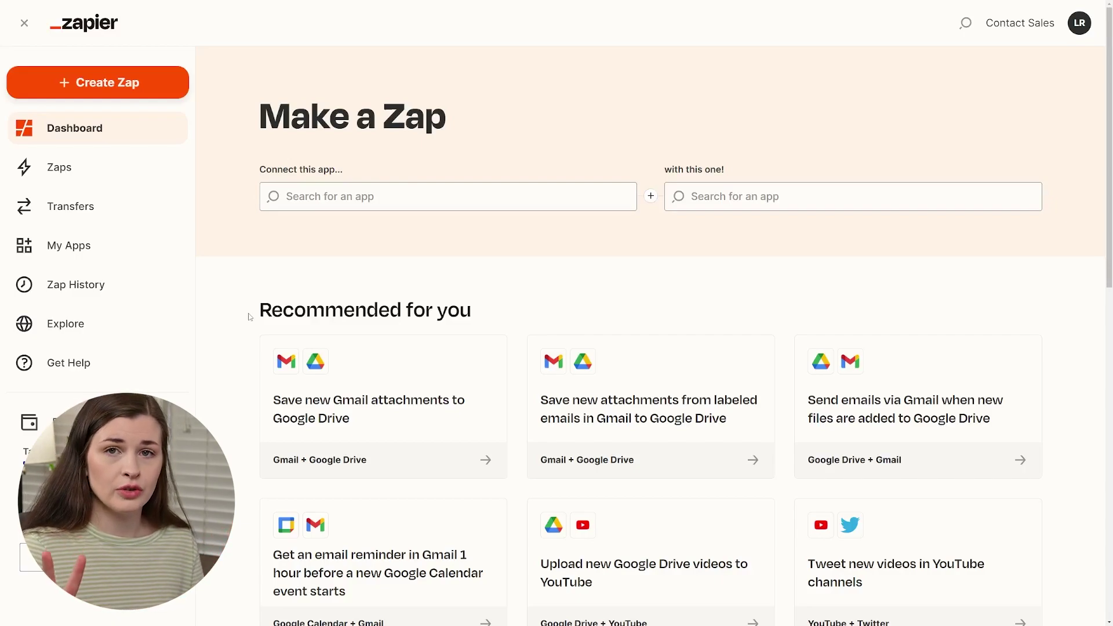
scroll(568, 353, "down", 3)
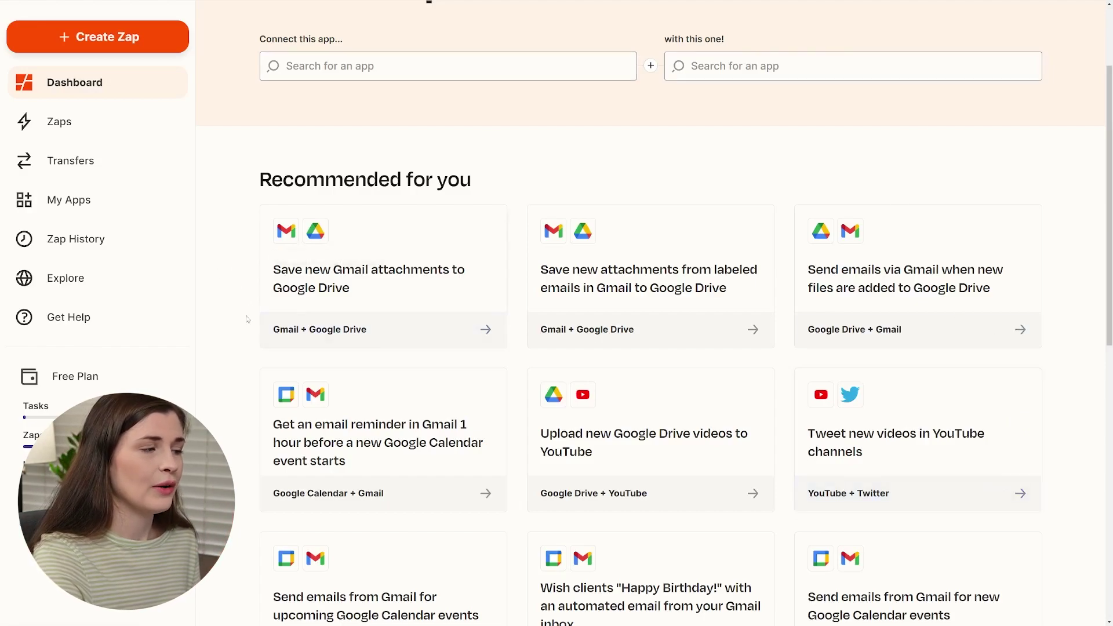
scroll(237, 347, "up", 3)
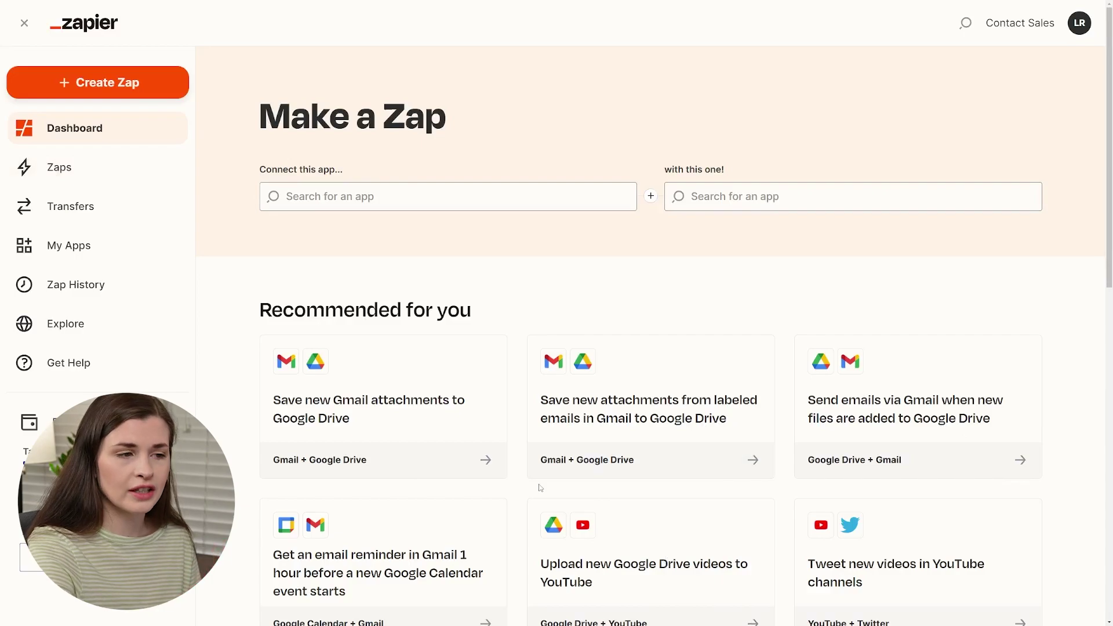
left_click(92, 182)
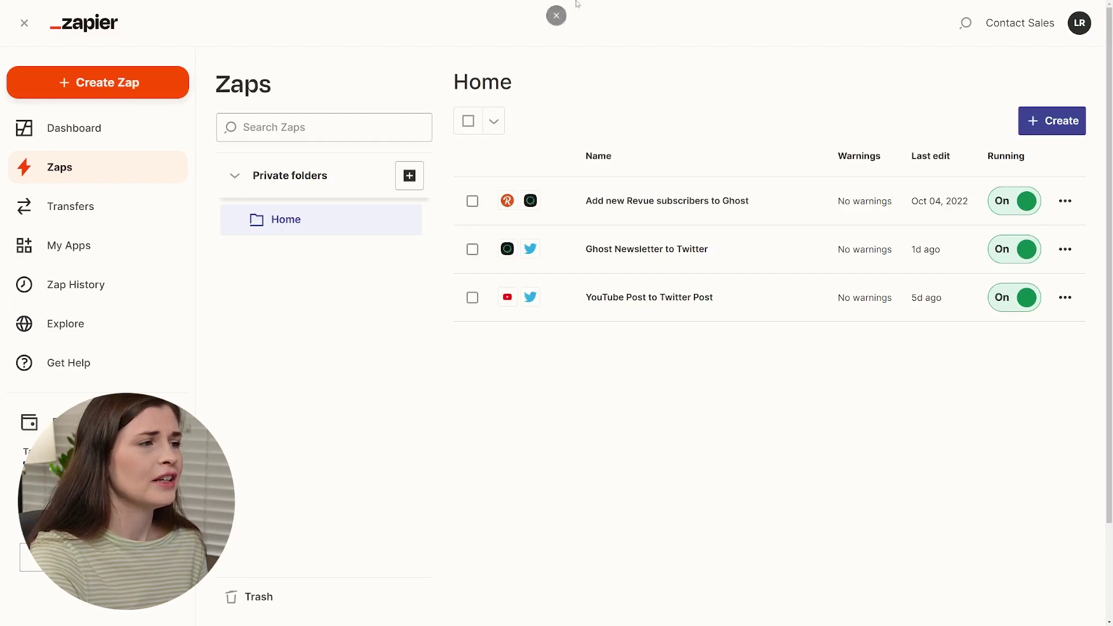
Step: Zoom the Zaps list in and open the YouTube Post to Twitter Post Zap
key("ctrl+plus")
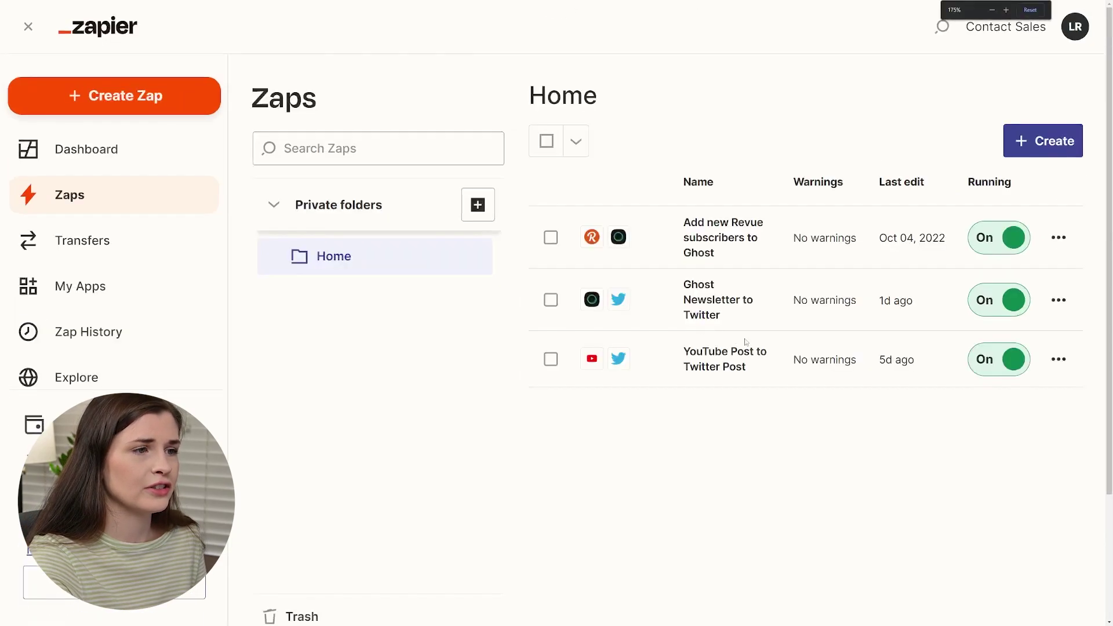
key("ctrl+plus")
key("ctrl+minus")
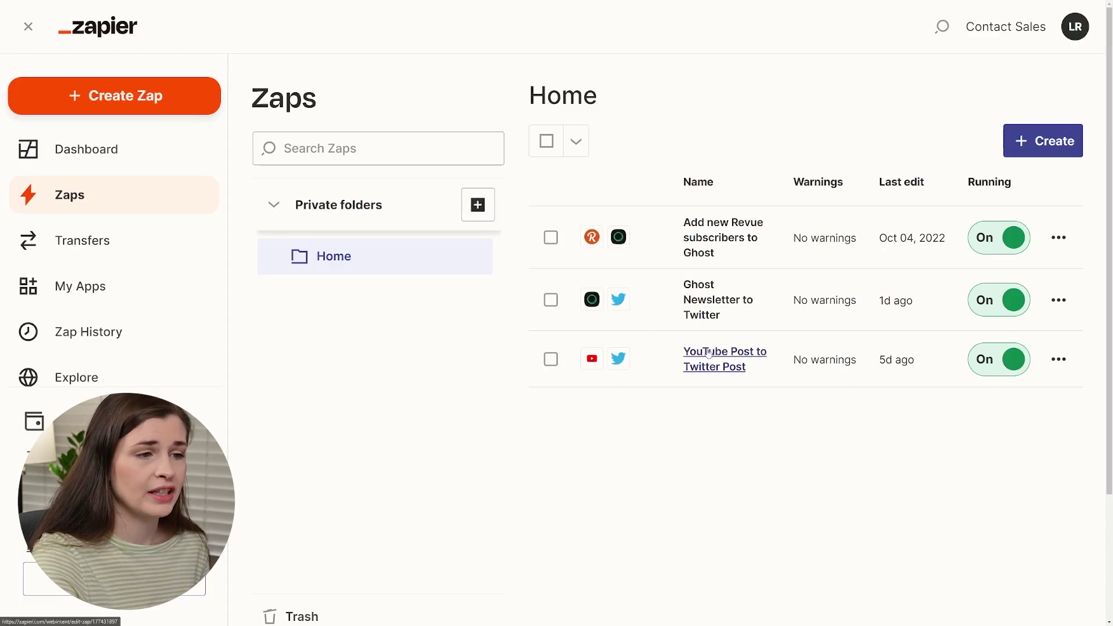
left_click(715, 367)
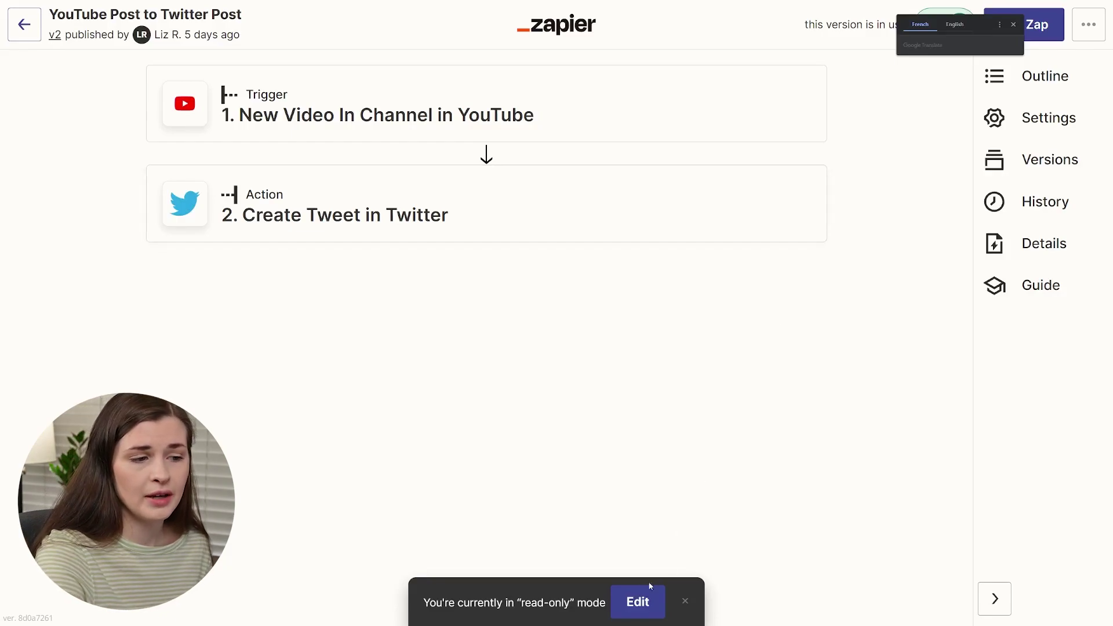
Step: Switch the YouTube Post to Twitter Post Zap from read-only to an editable draft
left_click(640, 601)
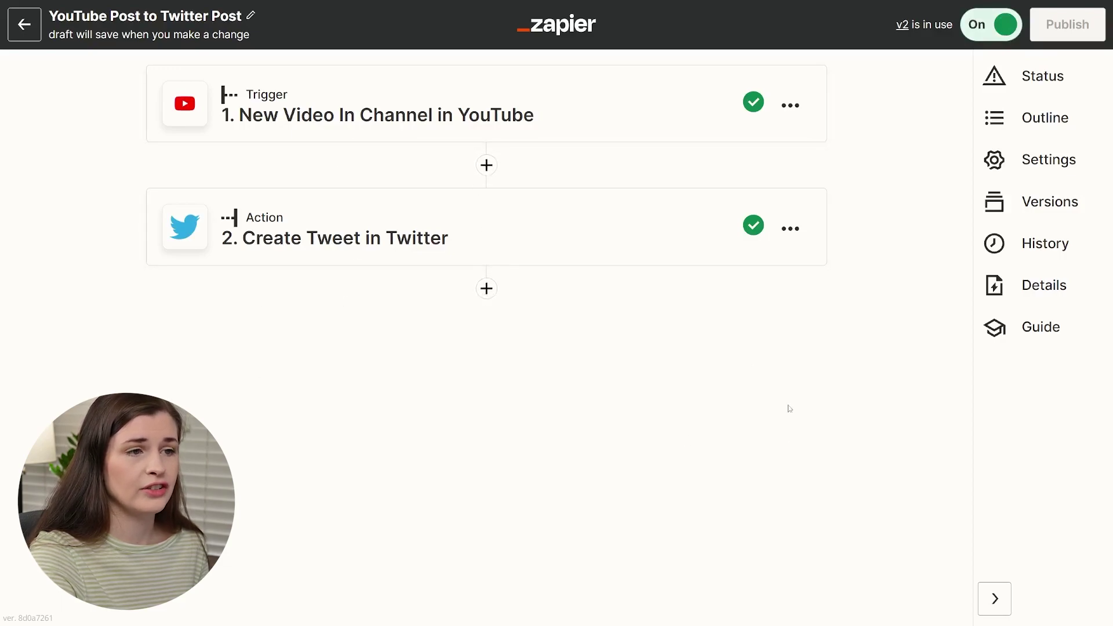
Step: Expand the YouTube trigger step to view its channel setting and test results
left_click(474, 120)
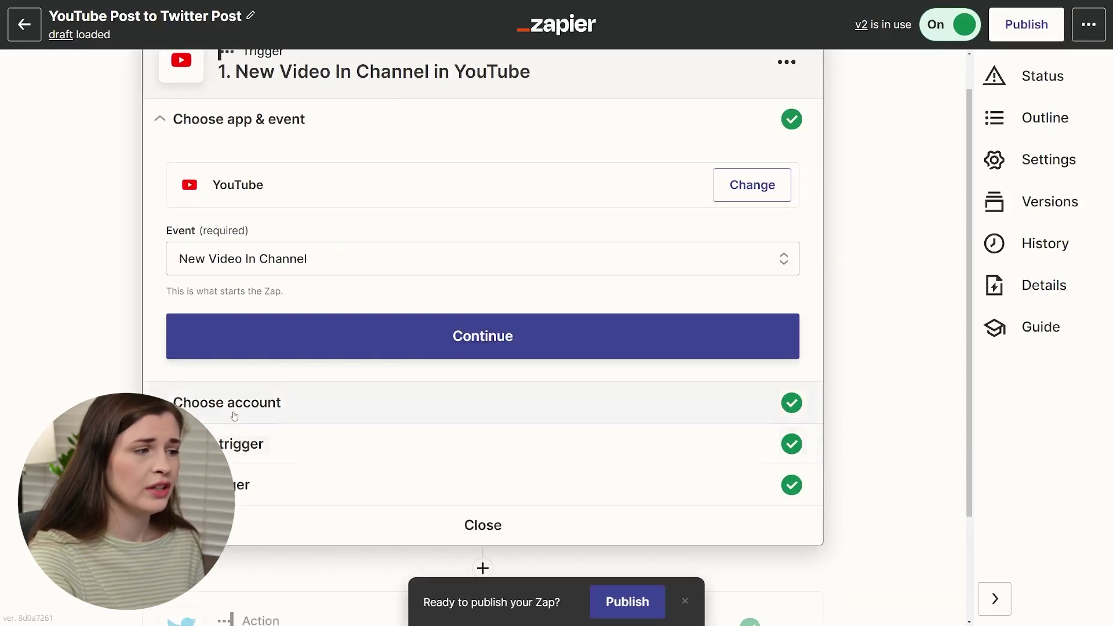
left_click(237, 458)
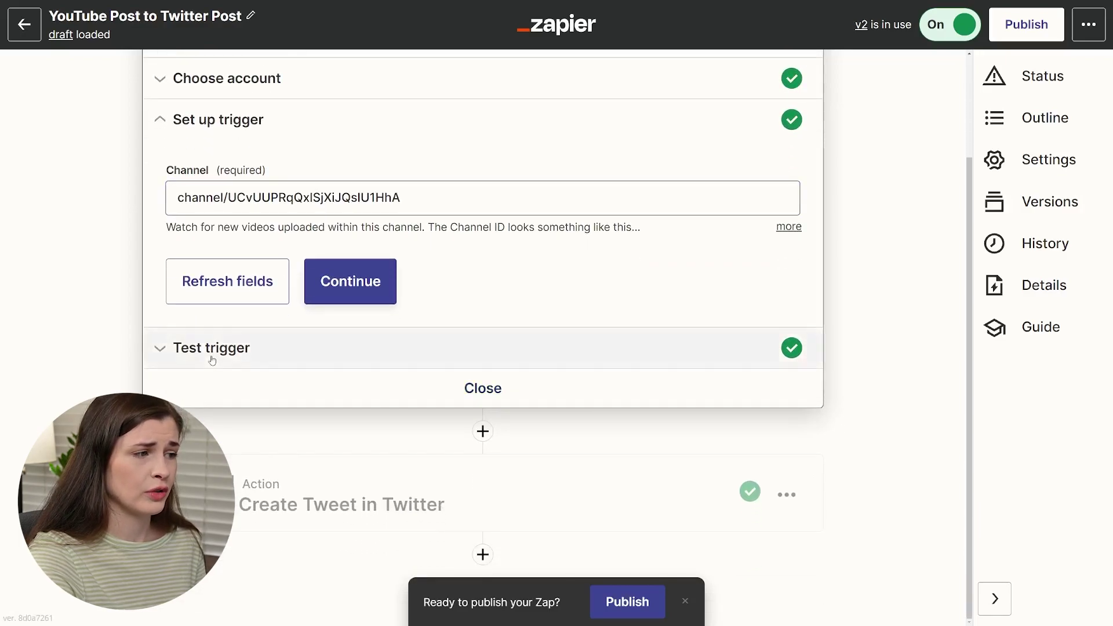
left_click(214, 349)
scroll(440, 406, "down", 3)
scroll(441, 406, "up", 2)
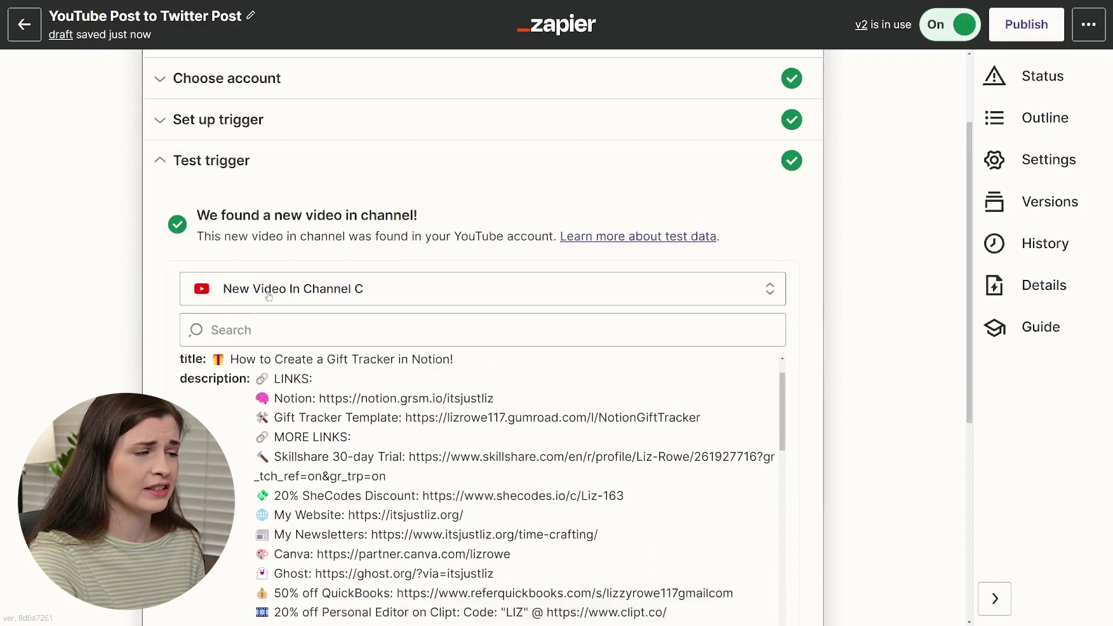
Step: Browse the trigger's sample videos, keeping New Video In Channel C, and scroll through its data
left_click(466, 299)
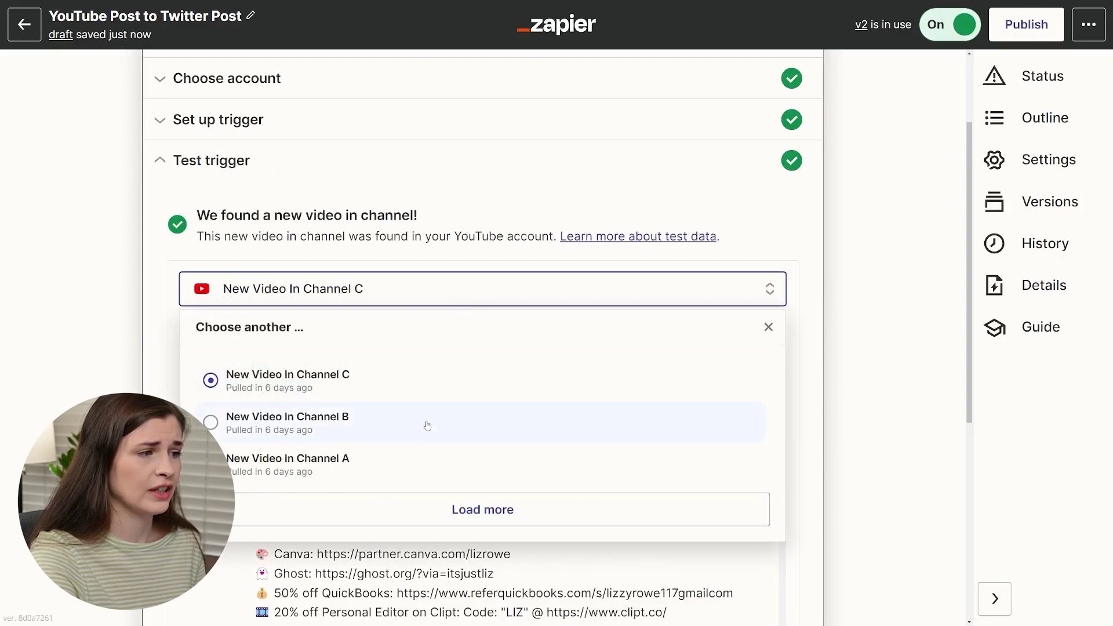
left_click(453, 374)
scroll(735, 412, "down", 6)
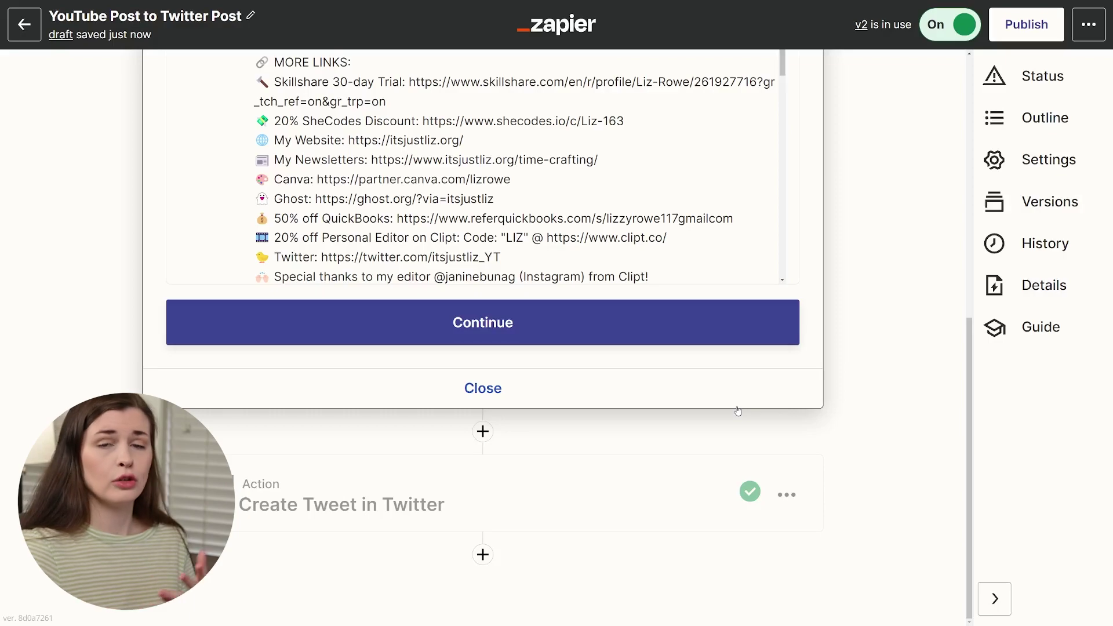
scroll(796, 244, "up", 4)
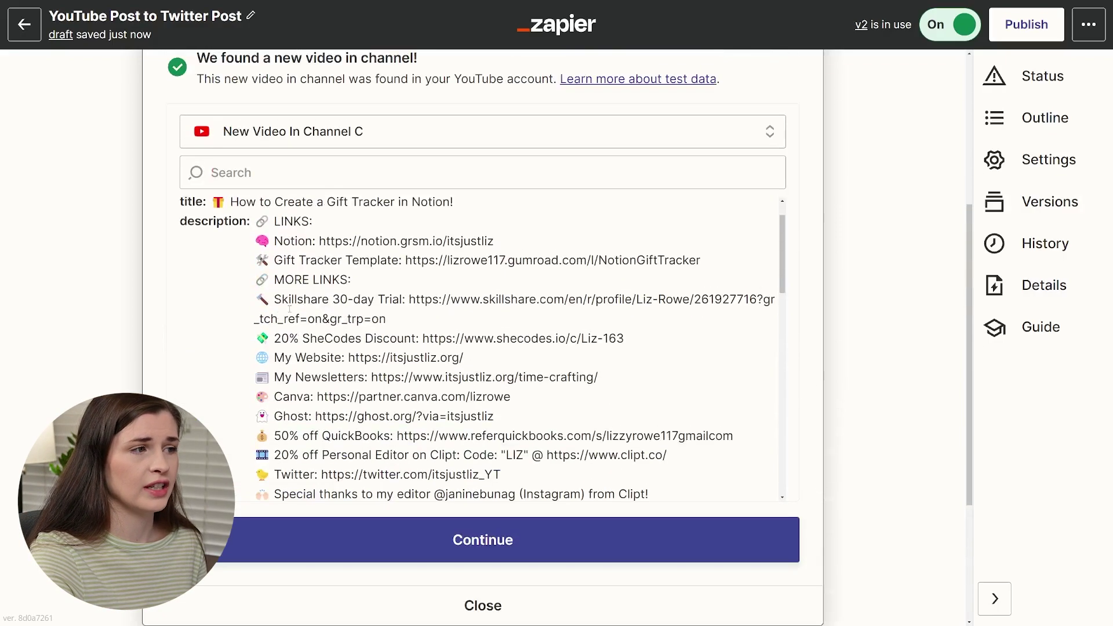
scroll(289, 309, "up", 2)
scroll(830, 342, "up", 3)
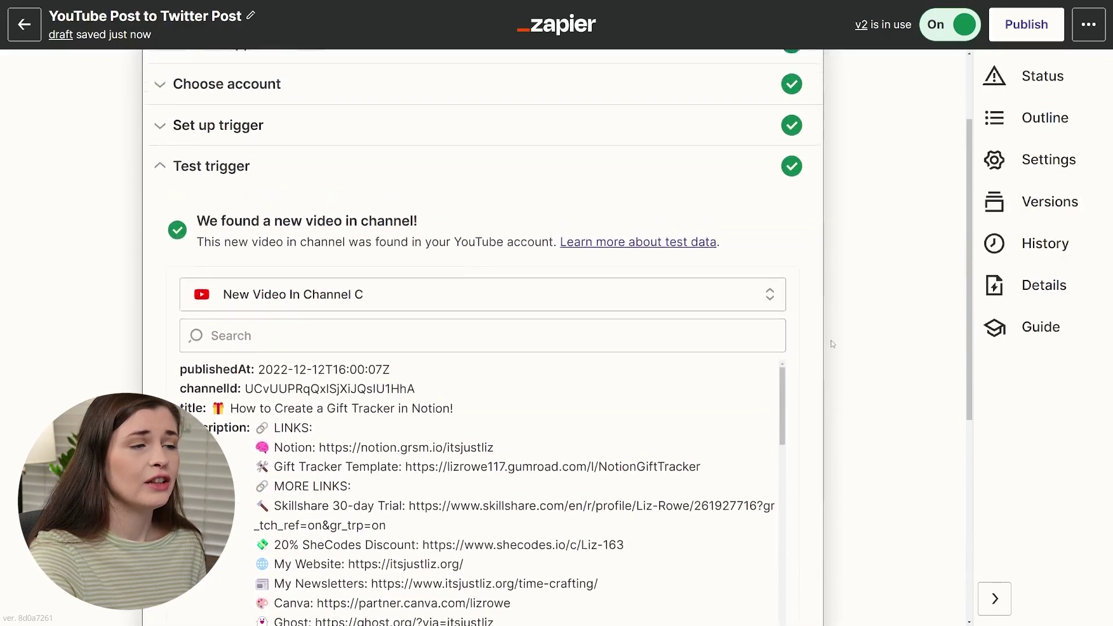
scroll(831, 343, "up", 1)
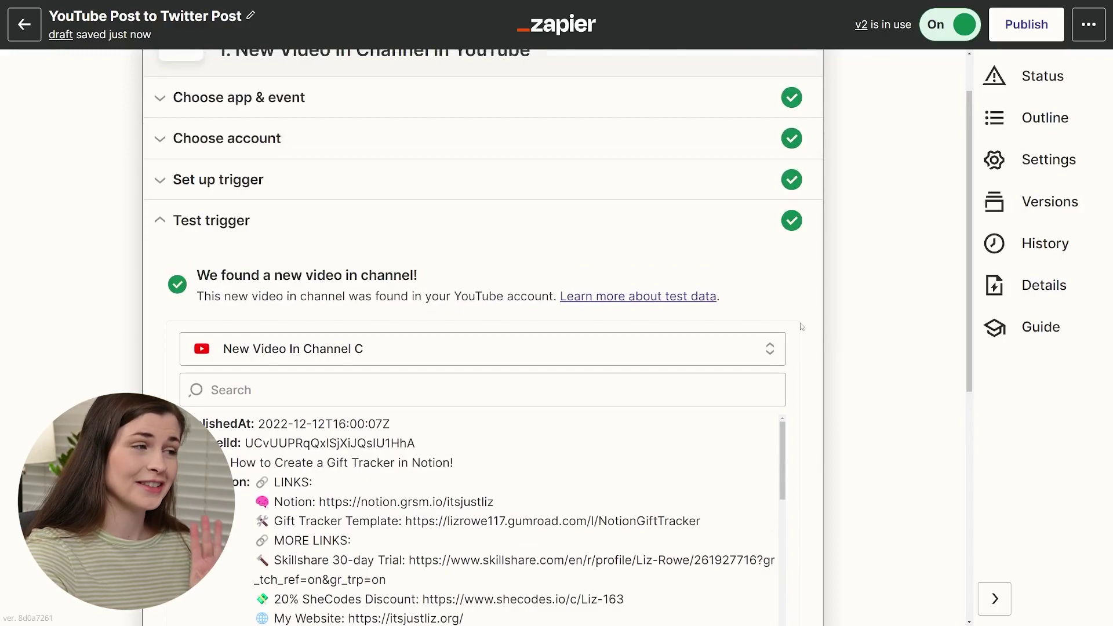
scroll(830, 343, "down", 5)
scroll(593, 550, "down", 2)
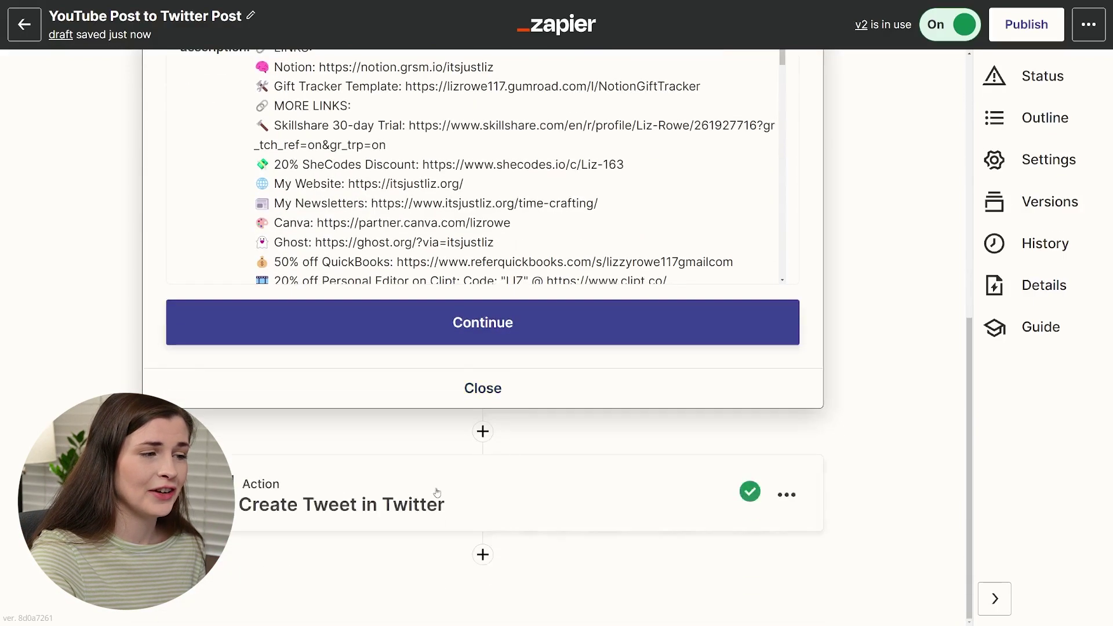
left_click(435, 489)
Step: Expand the Create Tweet message setup and start editing the Image, Video or GIF field
scroll(651, 487, "down", 3)
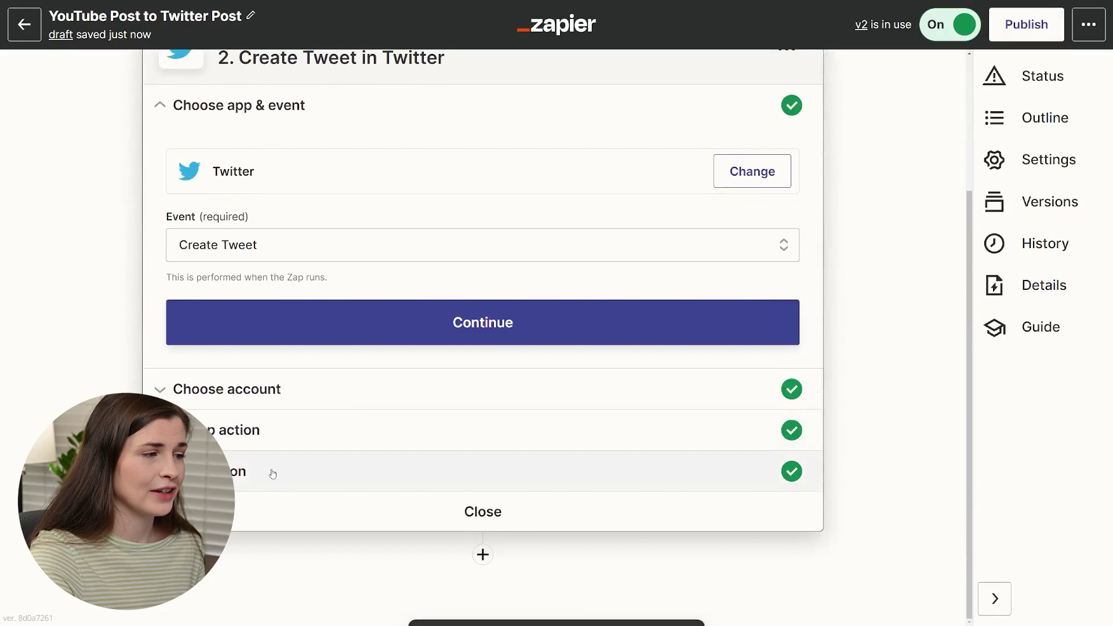
left_click(266, 434)
scroll(825, 365, "down", 1)
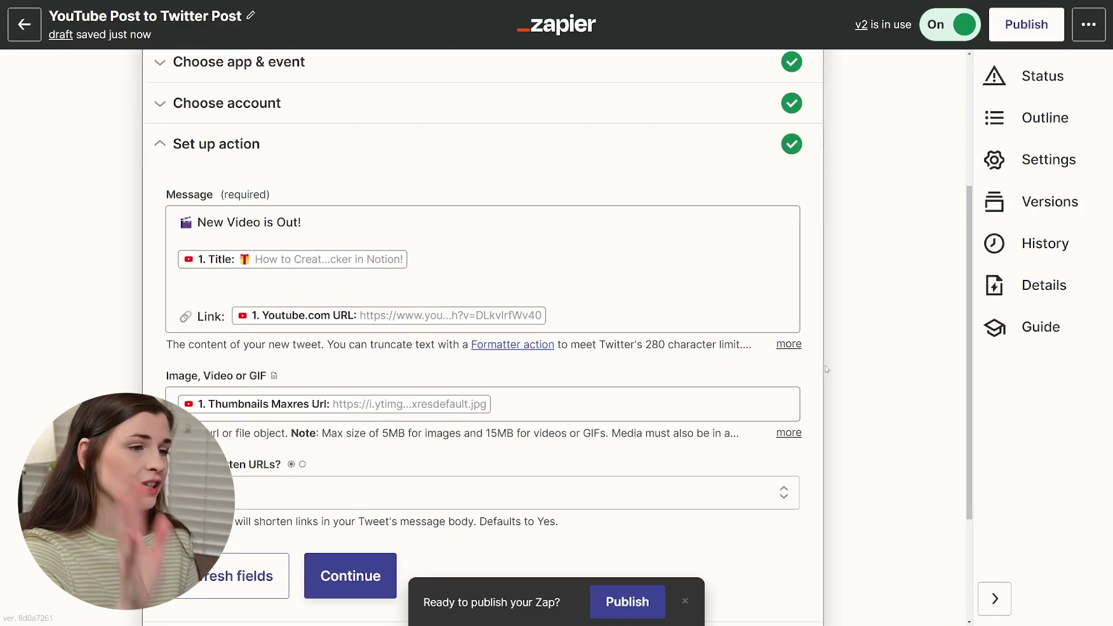
left_click(532, 407)
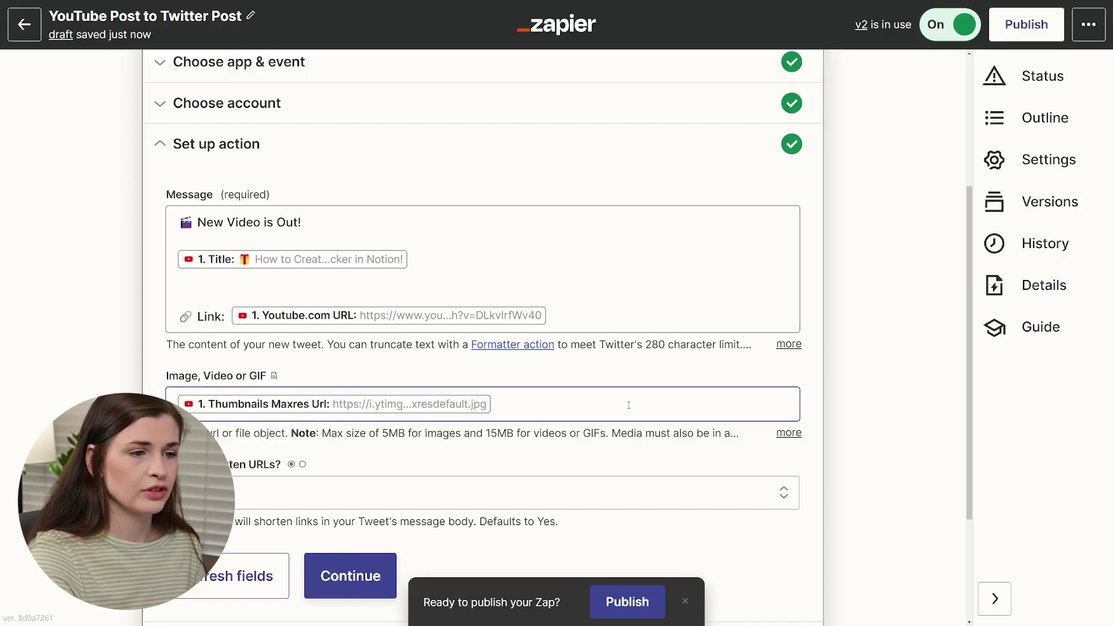
Step: Fill the tweet's Image field with the YouTube trigger's Thumbnails Maxres Url and close the data picker
left_click(406, 413)
scroll(358, 533, "down", 3)
left_click(275, 513)
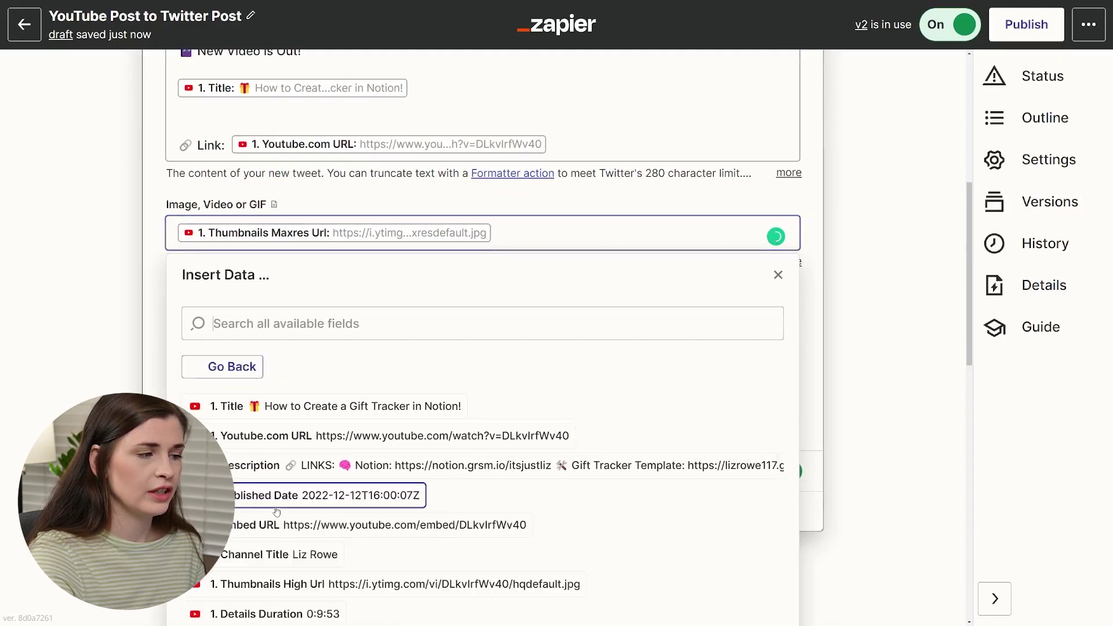
scroll(284, 405, "down", 4)
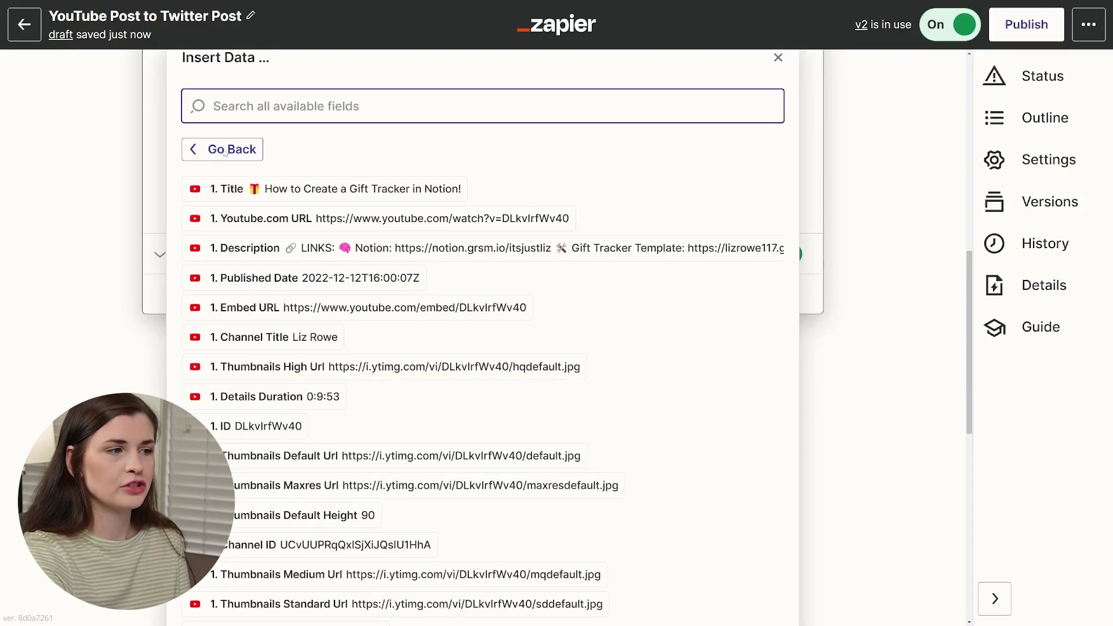
scroll(290, 481, "down", 2)
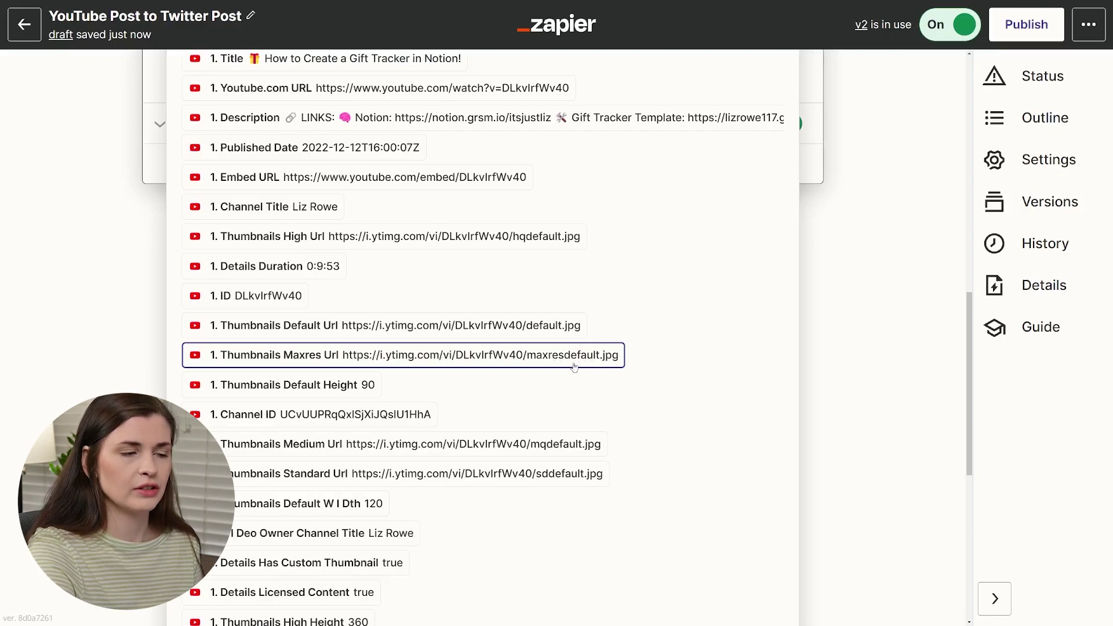
left_click(618, 358)
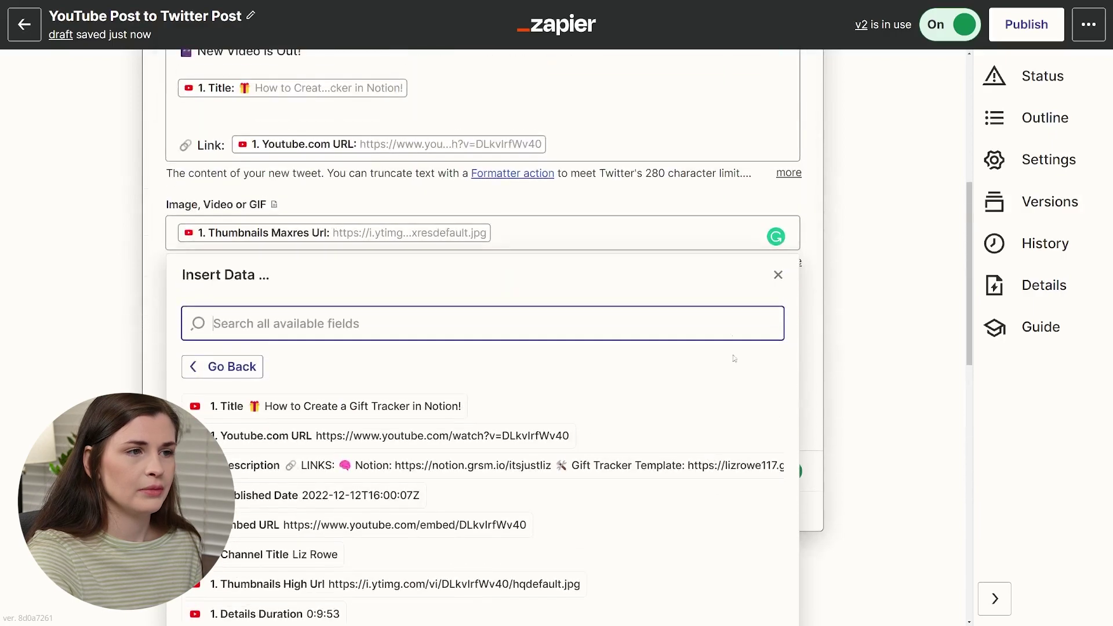
left_click(641, 204)
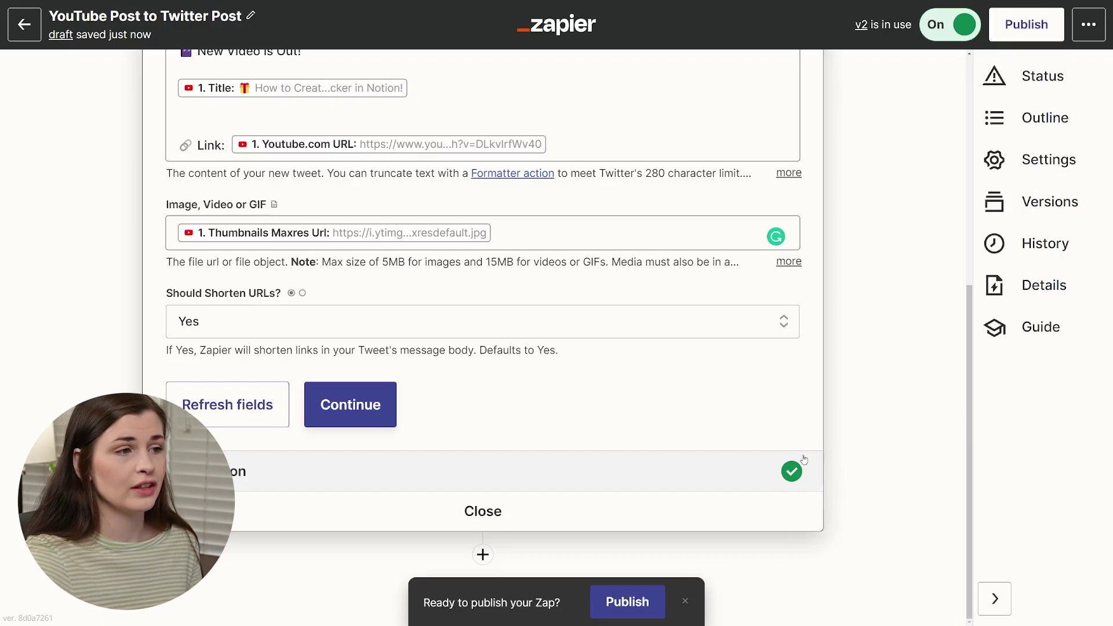
scroll(626, 302, "up", 7)
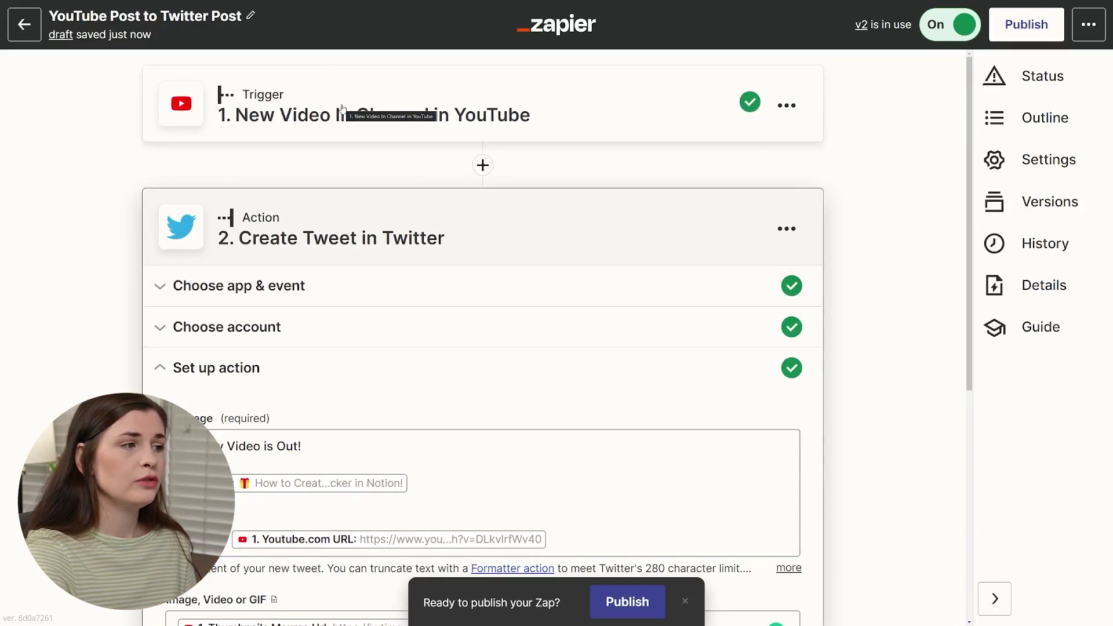
left_click(255, 336)
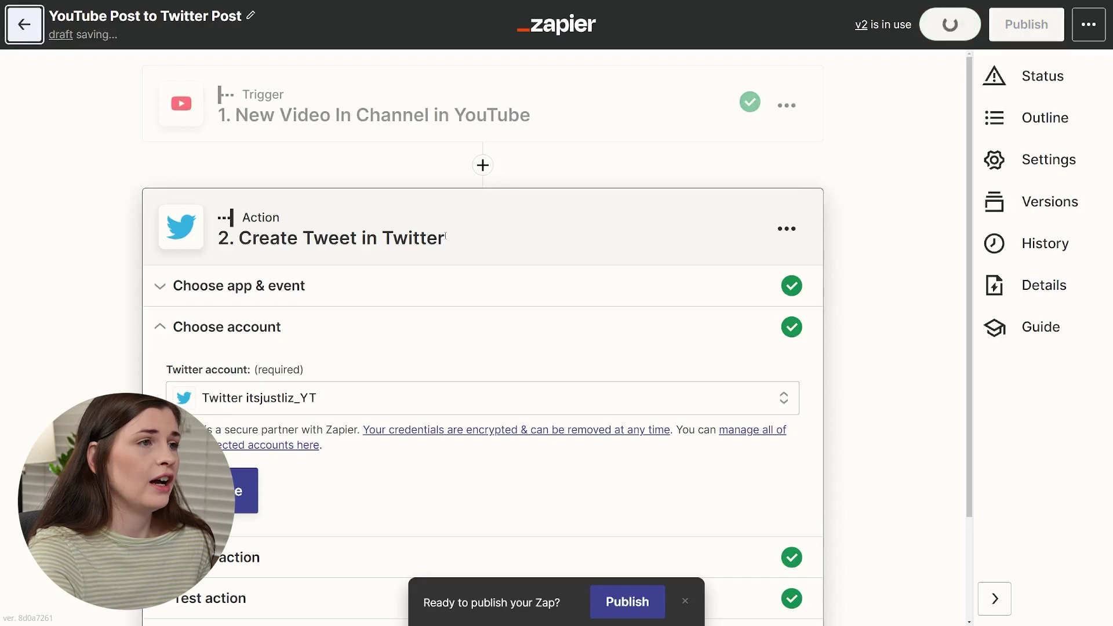
Step: Leave the Zap for the Zaps list and go to the Transfers page
left_click(21, 28)
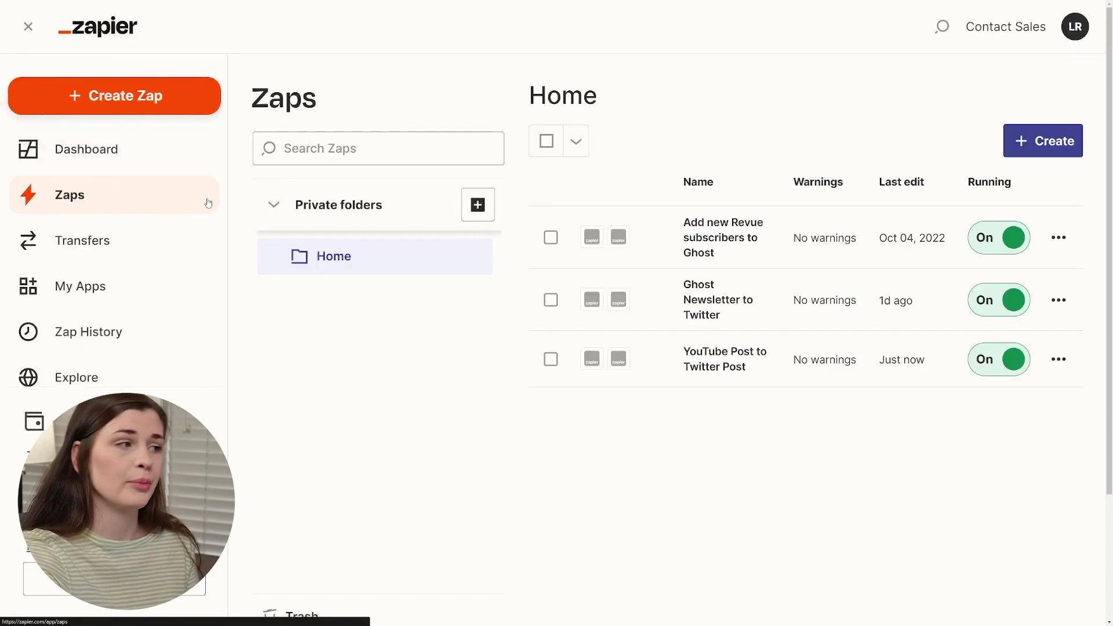
left_click(115, 253)
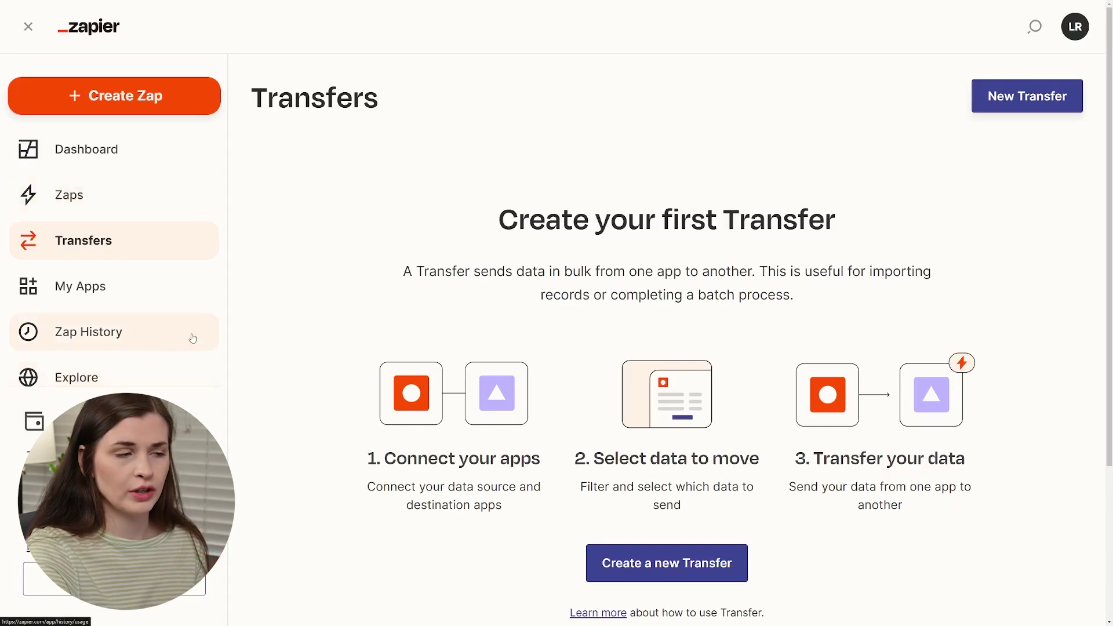
Step: Look over the connected apps in My Apps, then go to Zap History
left_click(130, 298)
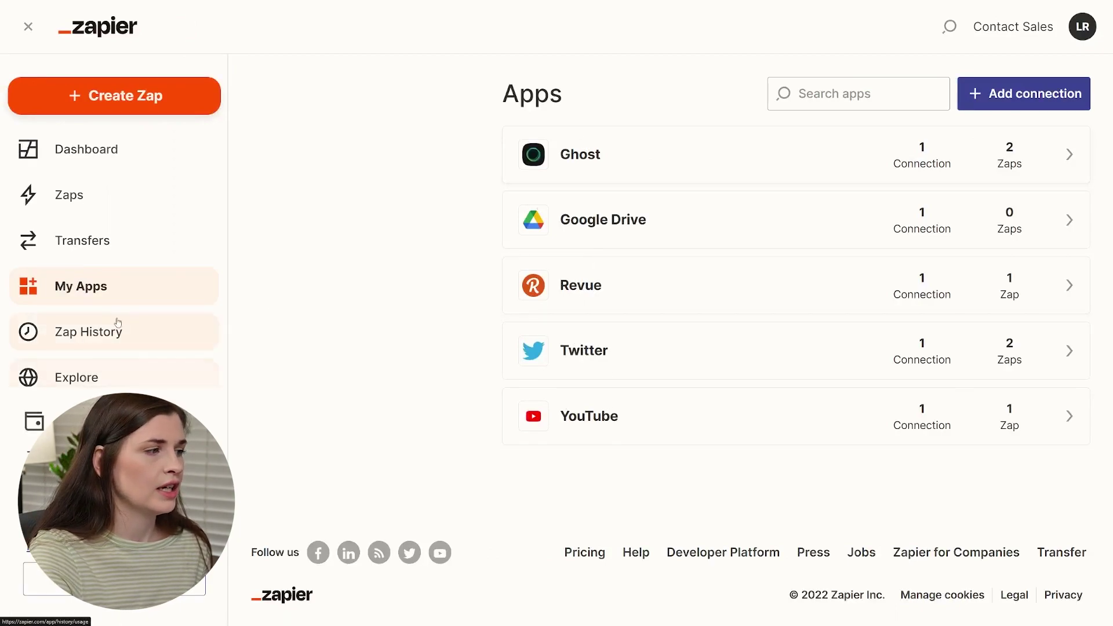
scroll(113, 316, "down", 1)
left_click(93, 272)
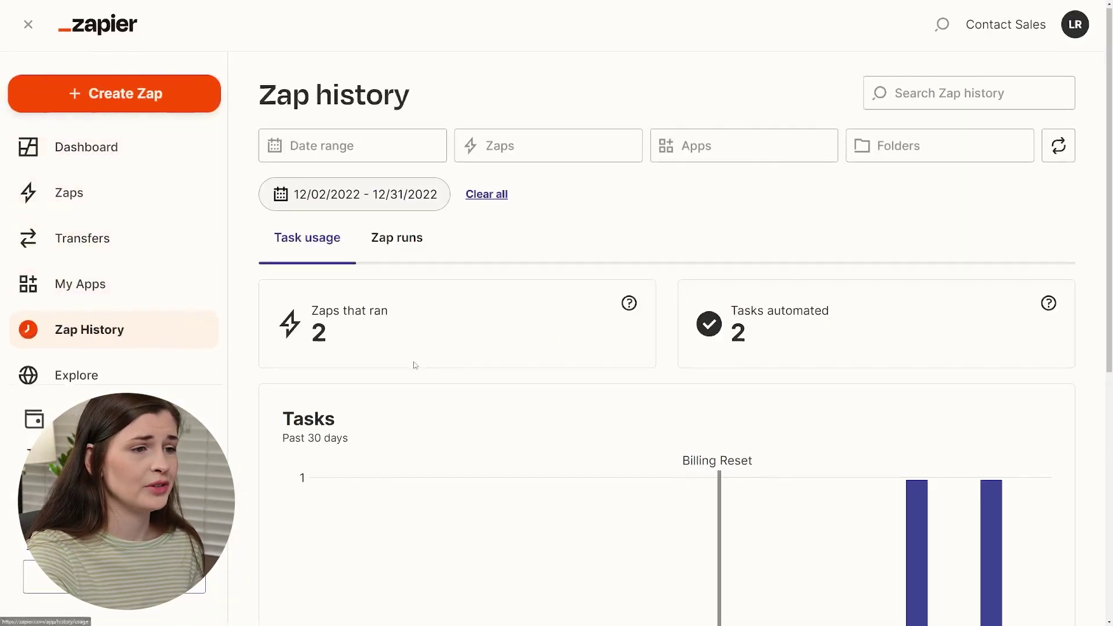
Step: Scroll through the Zap history task usage for 12/02/2022–12/31/2022
scroll(414, 366, "down", 5)
scroll(412, 366, "down", 1)
scroll(139, 331, "down", 1)
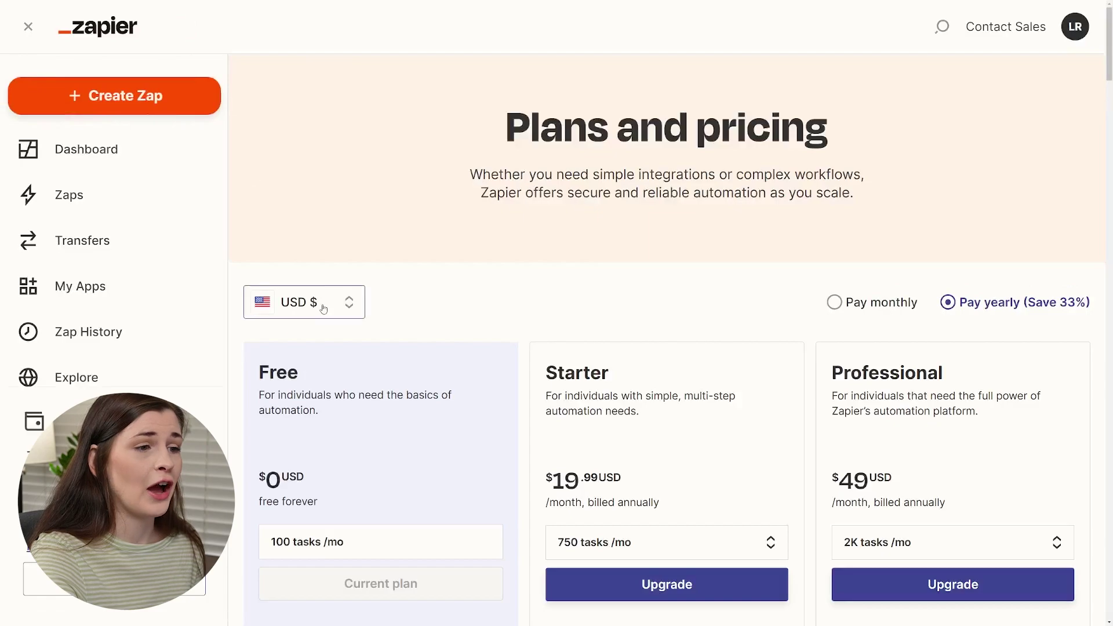
Step: Zoom the pricing page out and review the plan cards from Free to Company, including Premium apps
scroll(591, 313, "down", 2)
key("ctrl+minus")
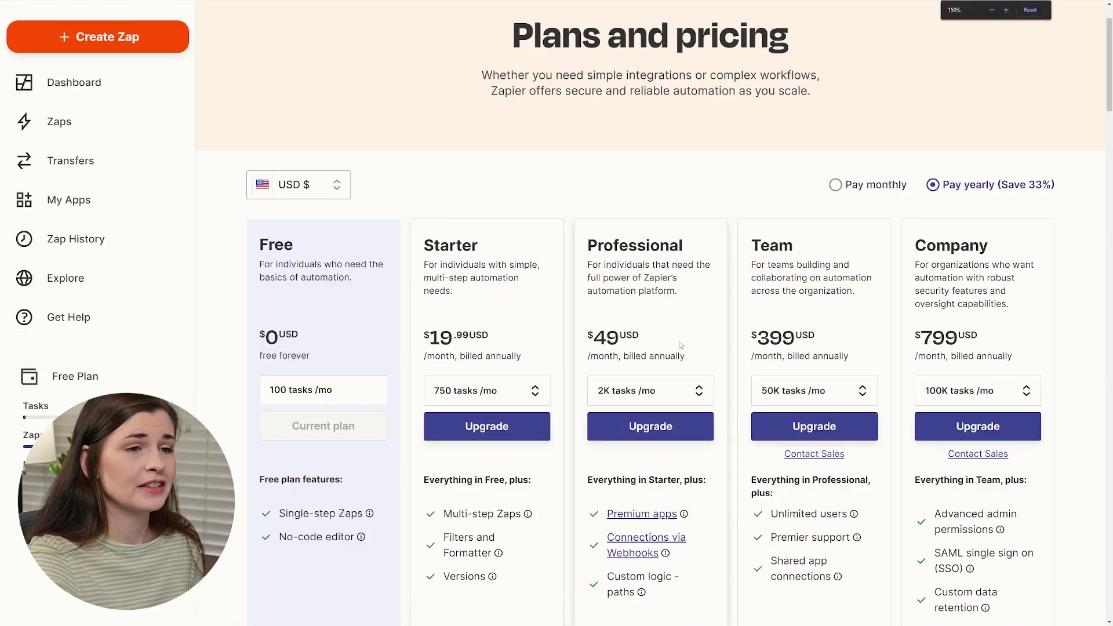
scroll(304, 258, "down", 2)
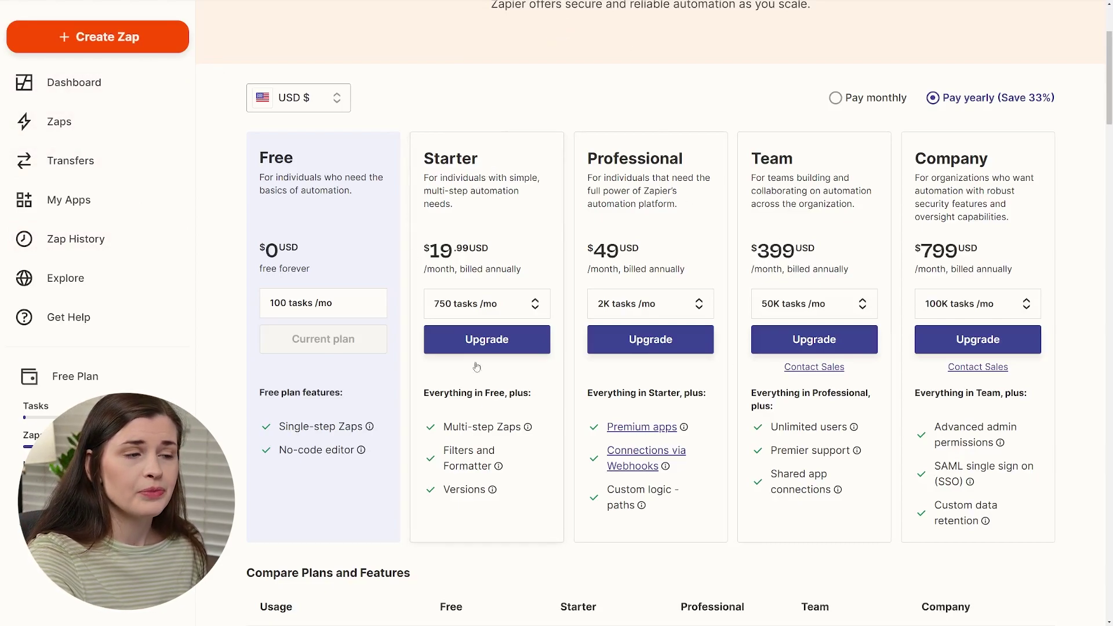
mouse_move(611, 427)
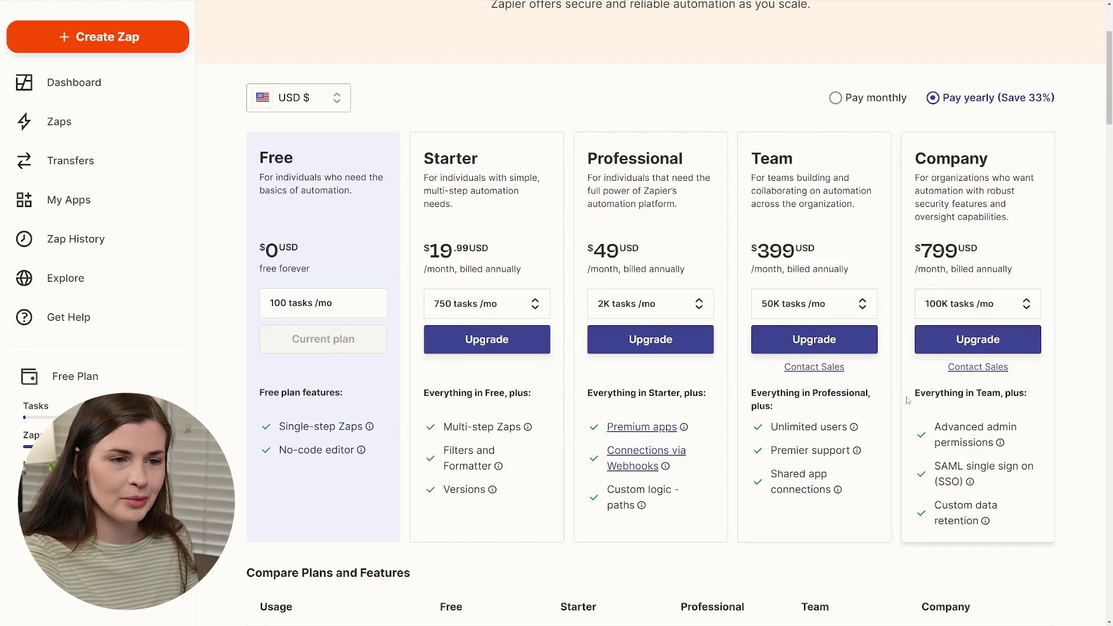
scroll(899, 412, "down", 4)
scroll(898, 415, "down", 9)
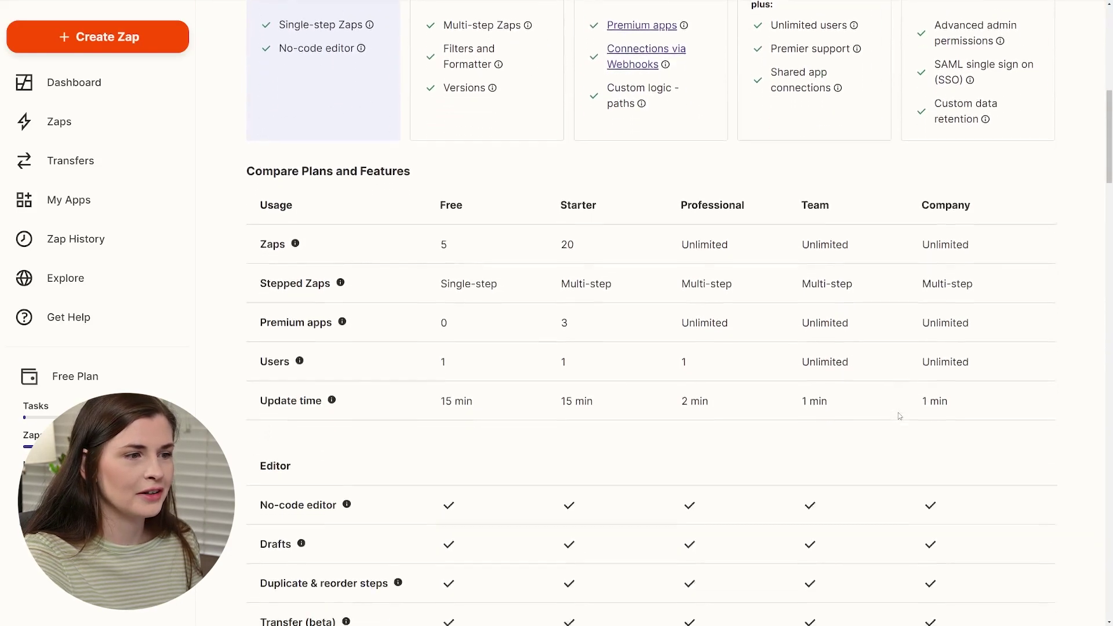
scroll(900, 416, "up", 13)
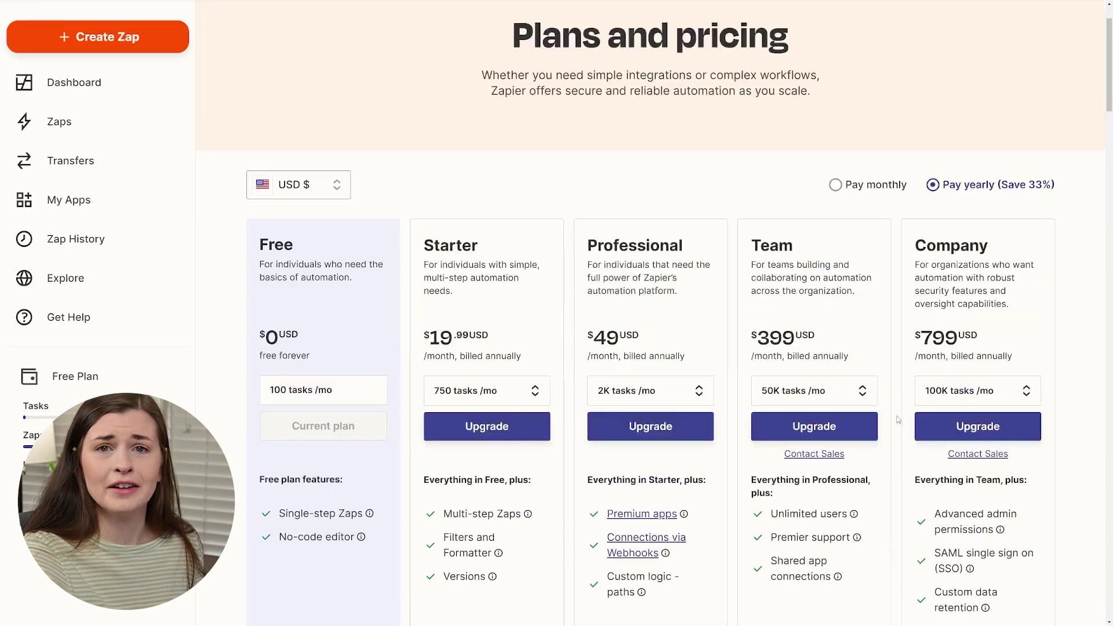
scroll(898, 417, "down", 3)
scroll(897, 420, "up", 1)
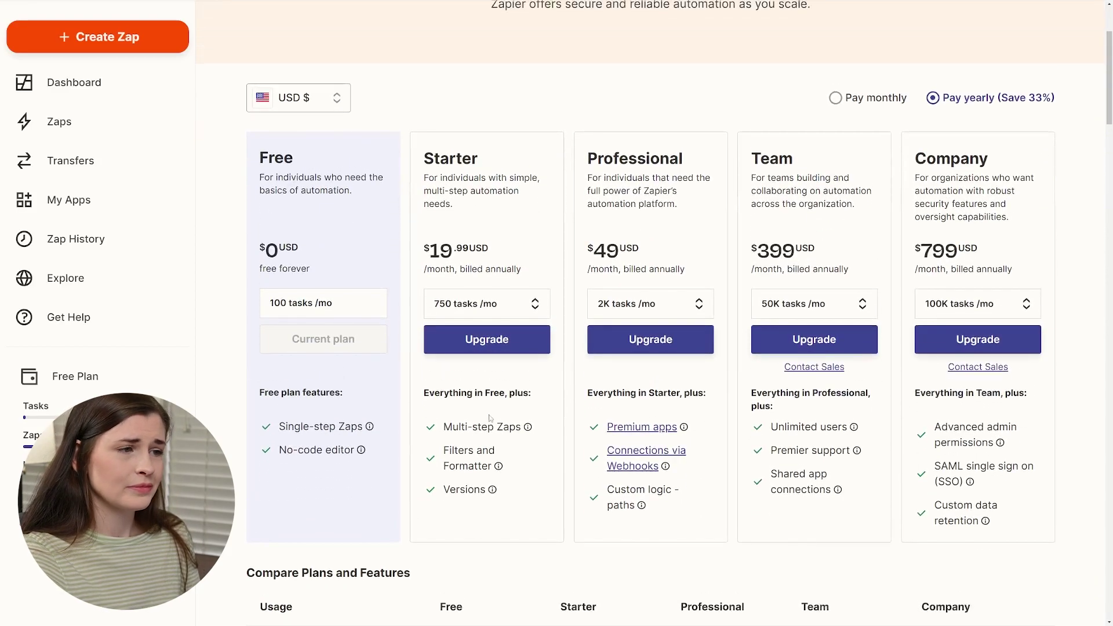